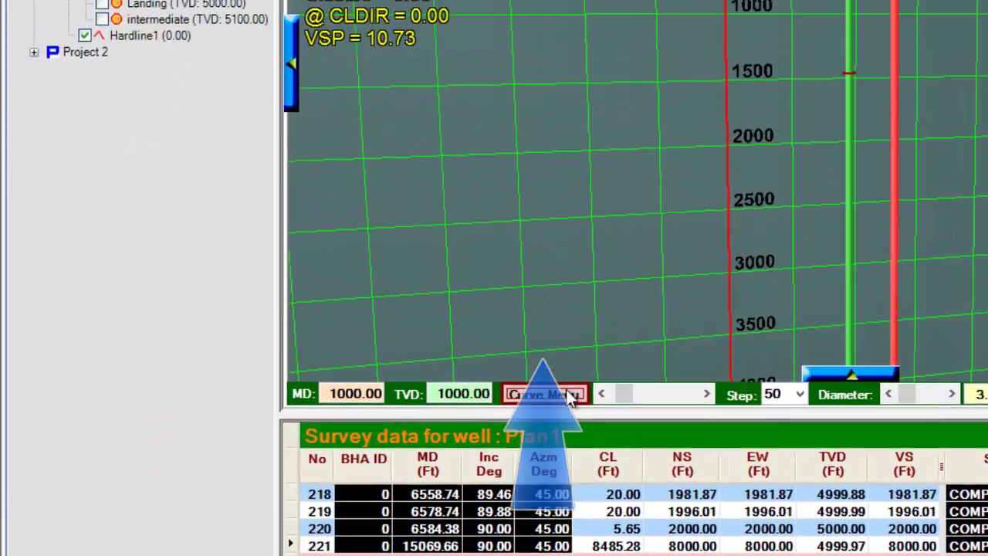
# - Bring up the option menus for the Plan1 curve and for the Structure/Pad
pyautogui.click(565, 338)
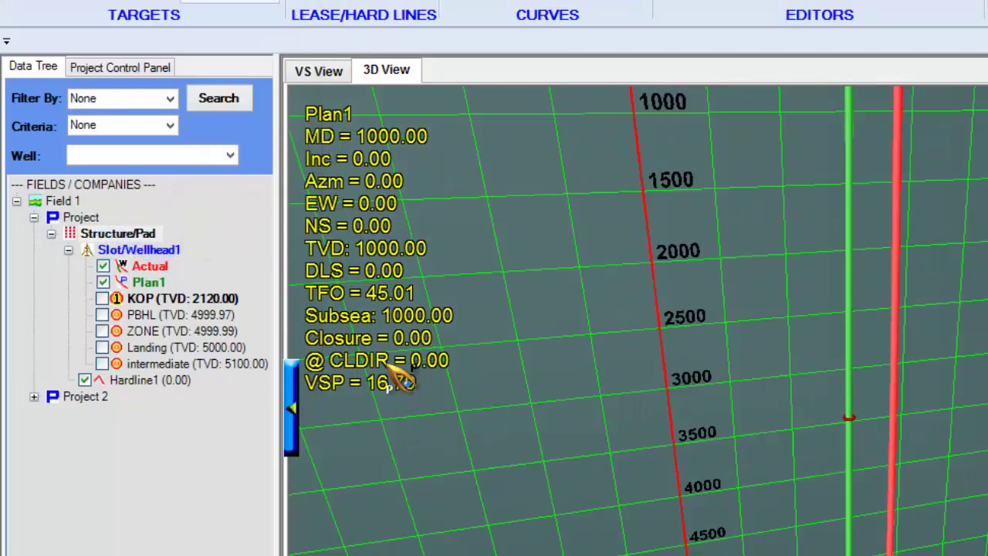
pyautogui.rightClick(122, 241)
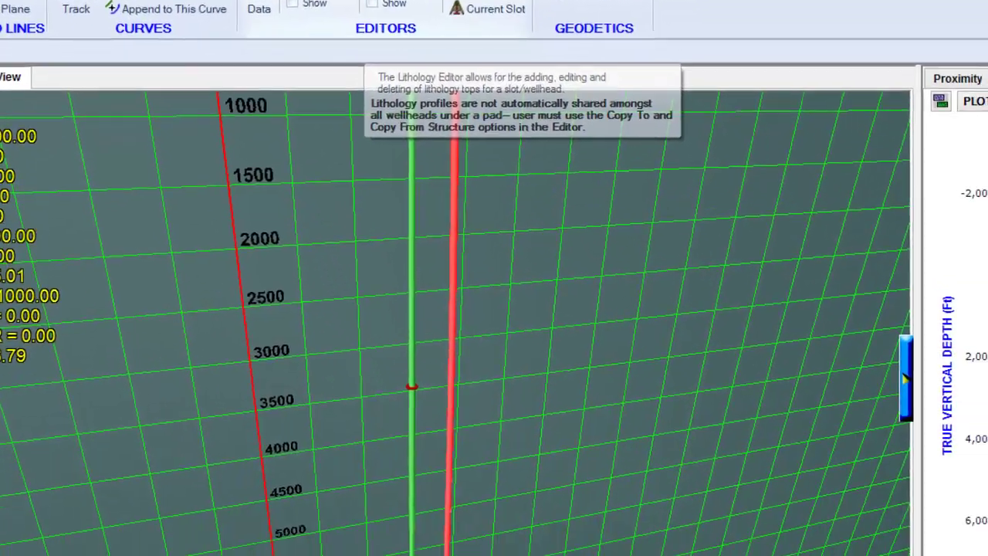
# - Open the Lithology Editor for Plan1 and add default lithology layers, up to four
pyautogui.click(479, 89)
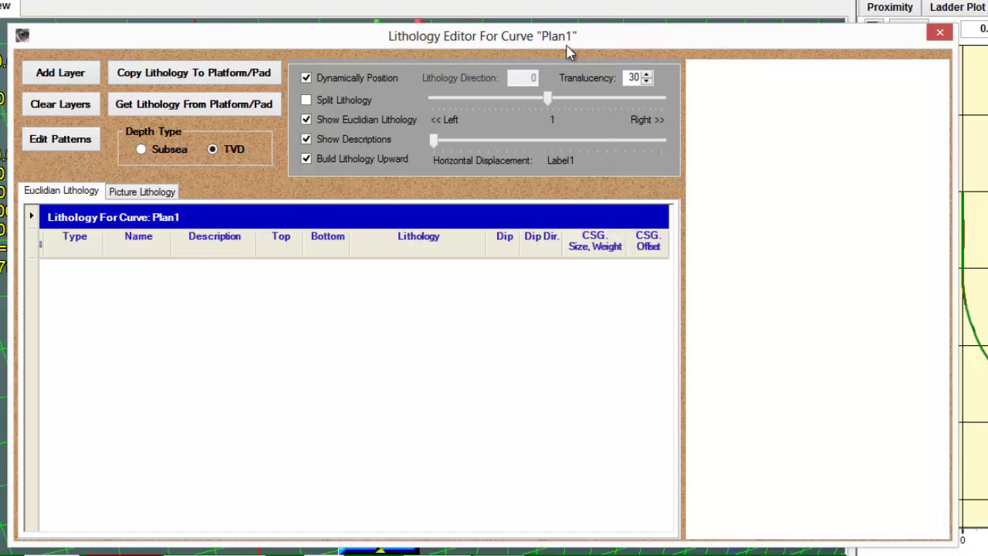
pyautogui.click(90, 80)
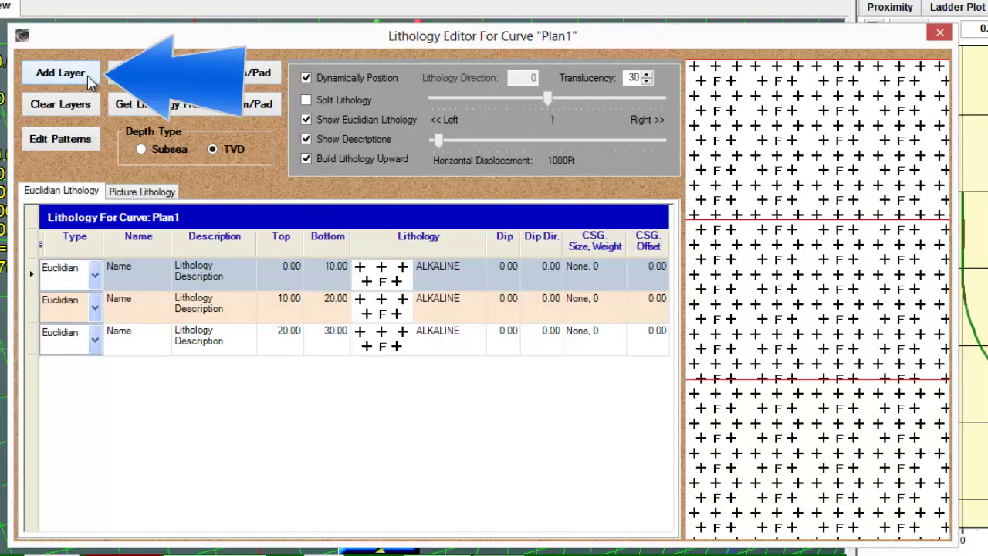
pyautogui.click(90, 81)
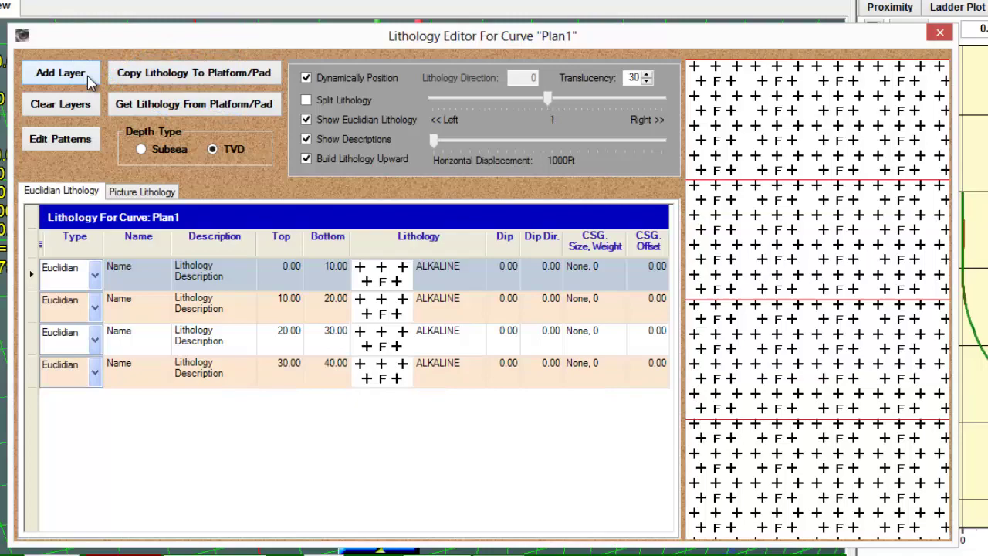
# - Go through the first layer's name, description, top, bottom and rock type cells, leaving the rock type unchanged
pyautogui.click(159, 278)
pyautogui.click(211, 279)
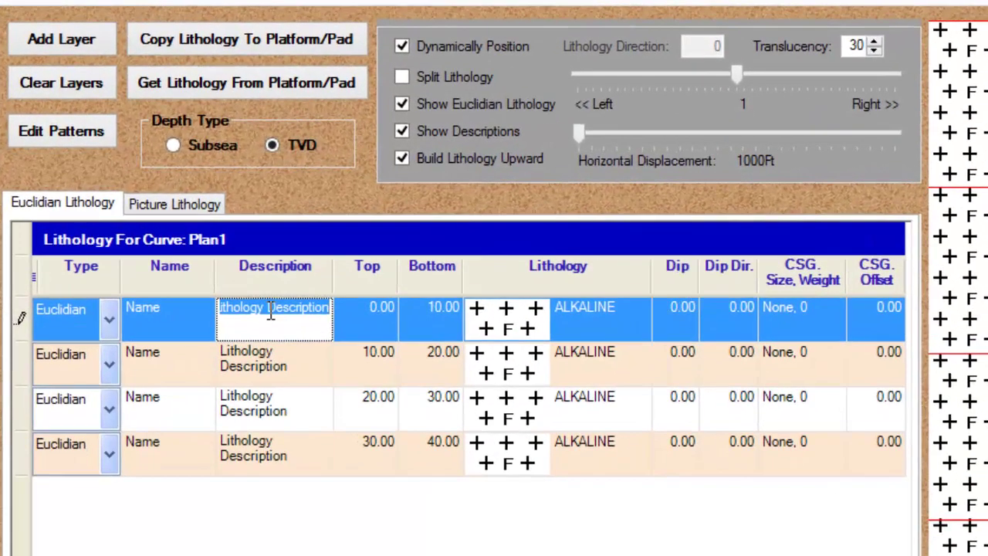
pyautogui.click(362, 304)
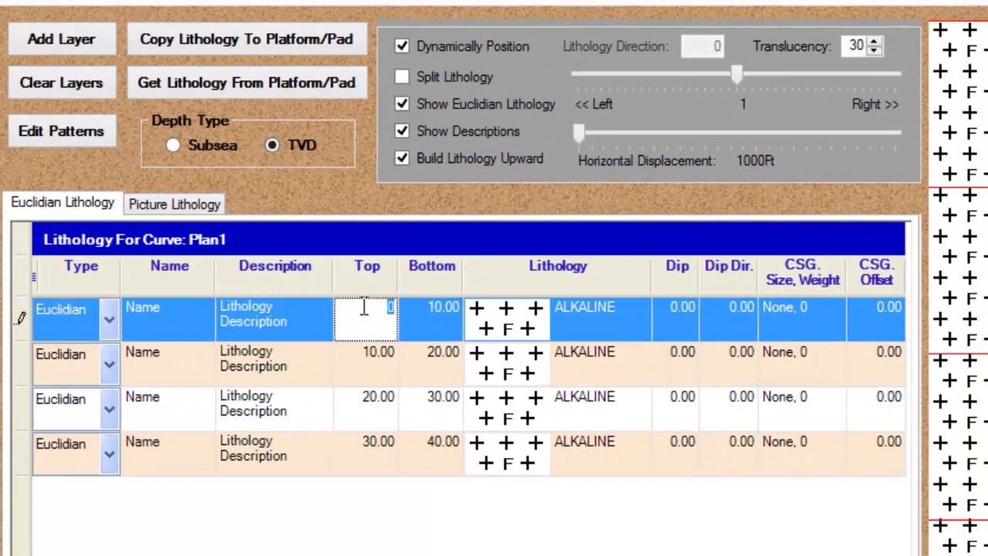
pyautogui.click(454, 307)
pyautogui.click(644, 317)
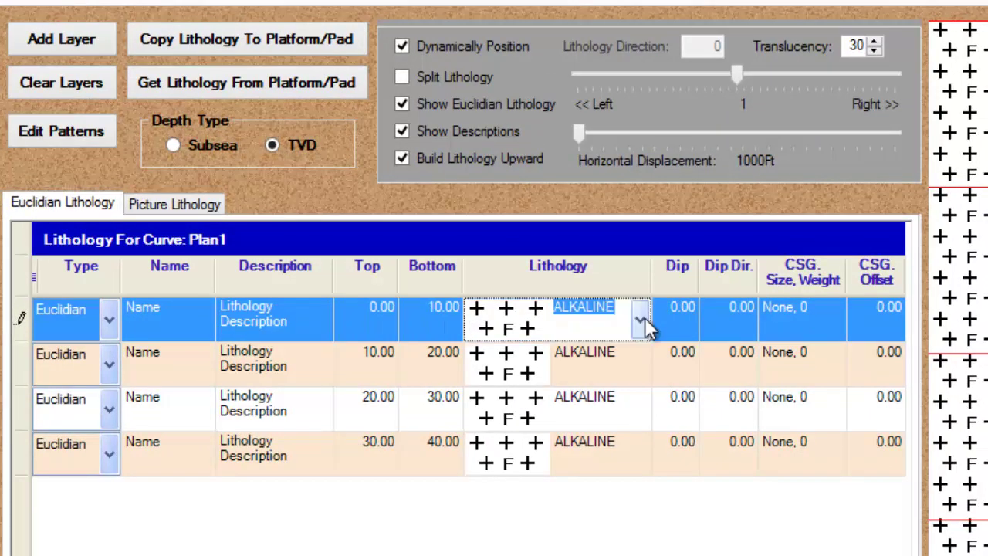
pyautogui.click(645, 317)
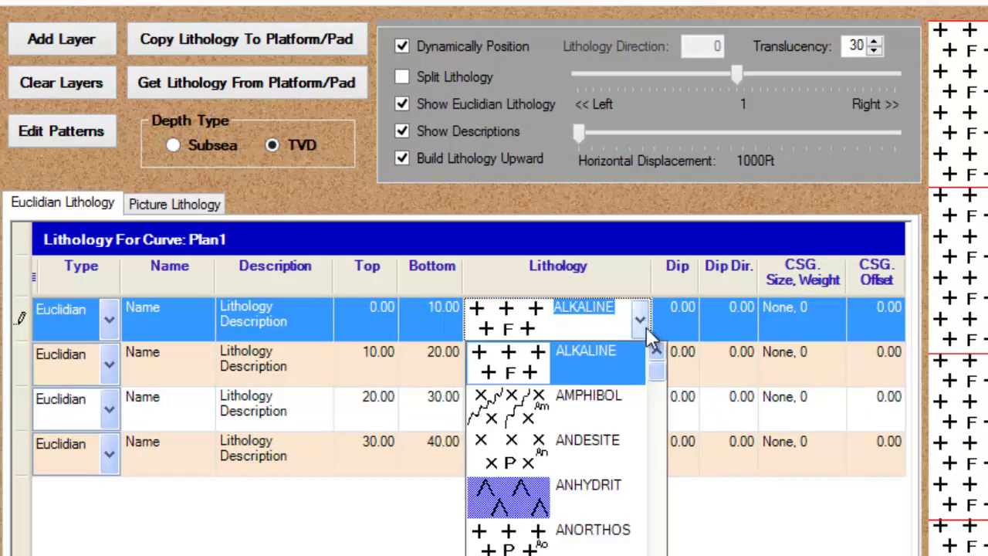
pyautogui.moveTo(660, 374); pyautogui.dragTo(658, 546)
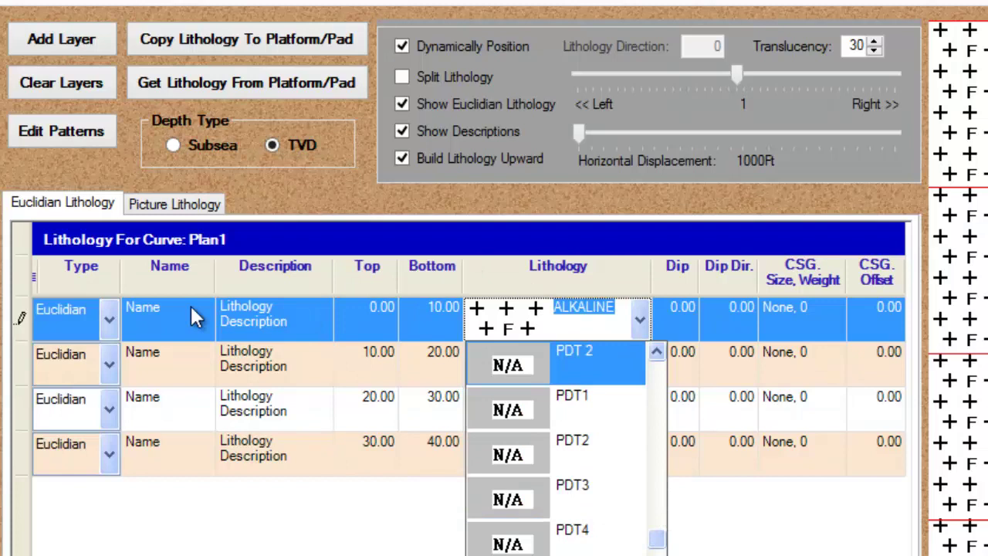
pyautogui.click(304, 322)
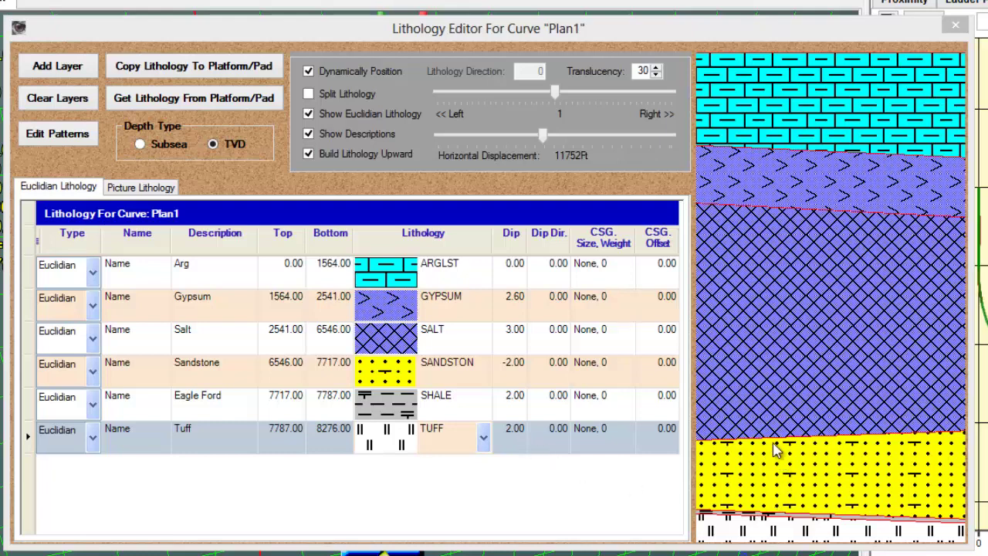
# - Check the Arg layer's casing size and offset, keeping casing None with a 0.00 offset
pyautogui.click(633, 282)
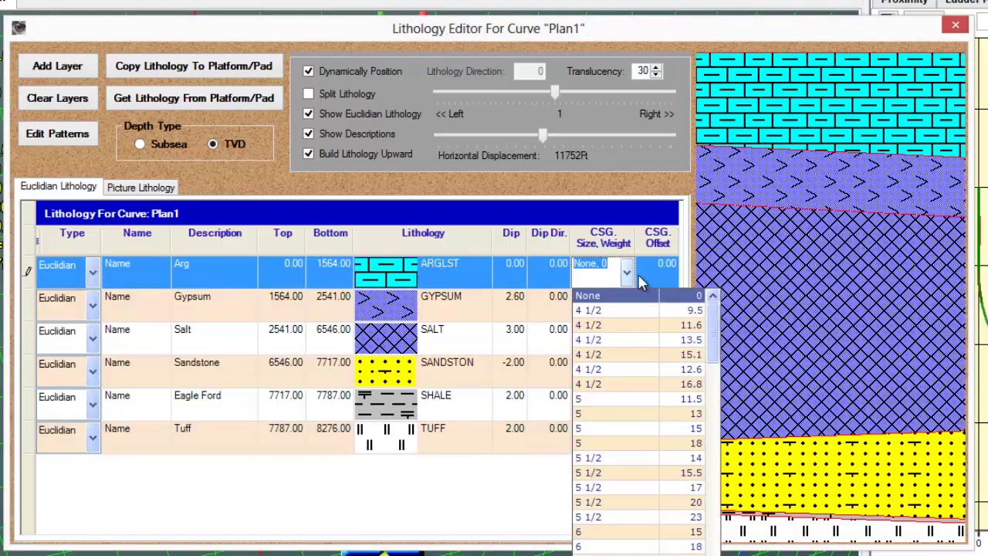
pyautogui.click(660, 272)
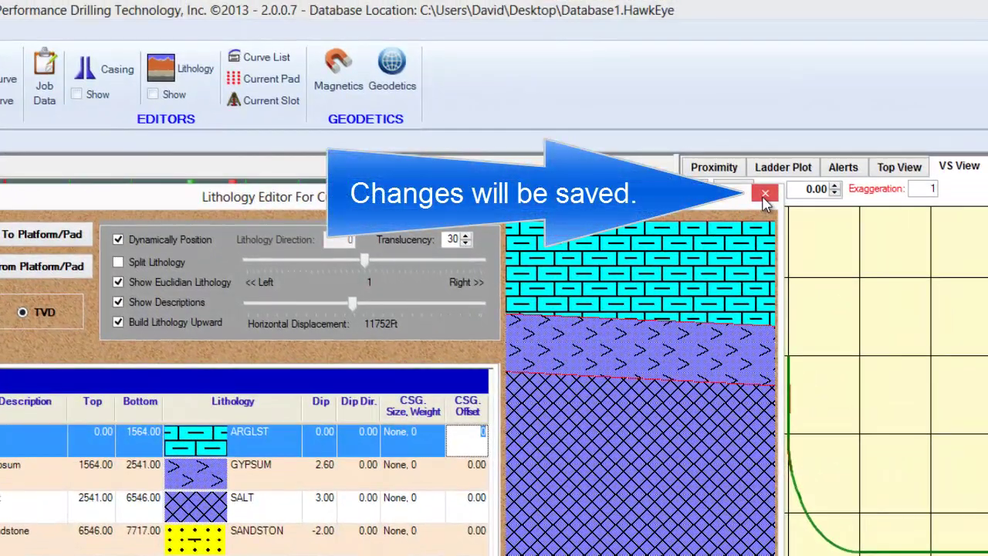
# - Close the Lithology Editor, keeping changes, and turn on Show for lithology in the views
pyautogui.click(764, 194)
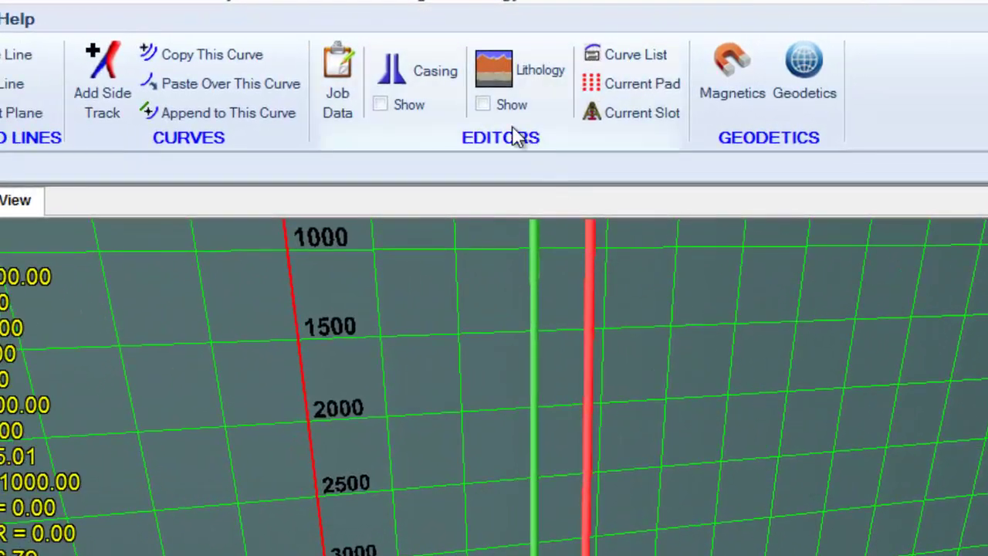
pyautogui.click(483, 104)
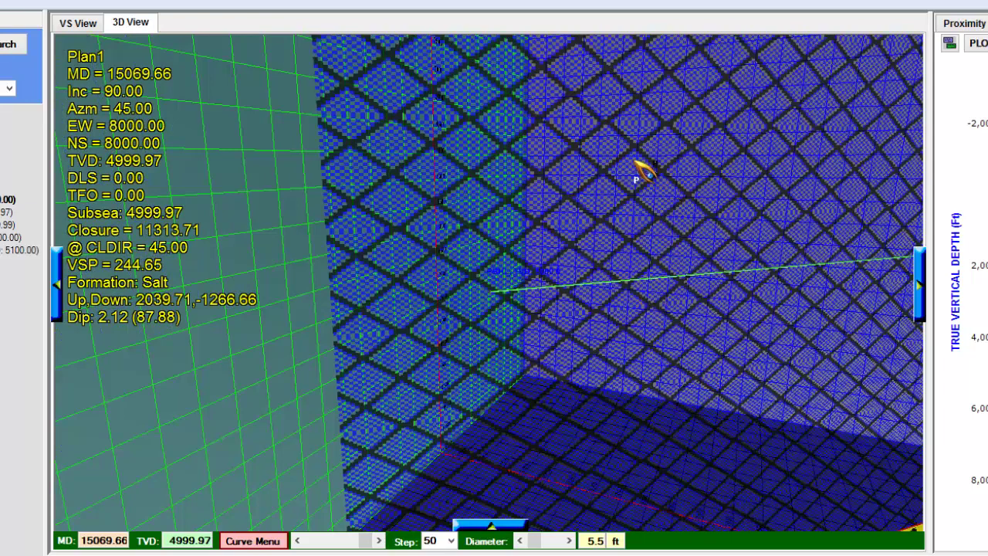
# - Reopen the Lithology Editor from the 3D view and fine-tune the lithology translucency around 31
pyautogui.rightClick(639, 166)
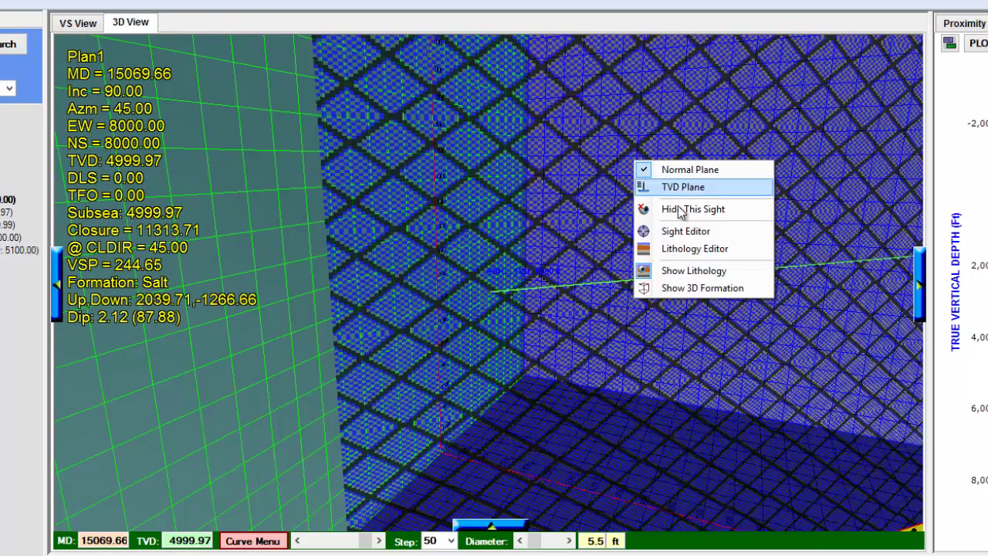
pyautogui.click(694, 250)
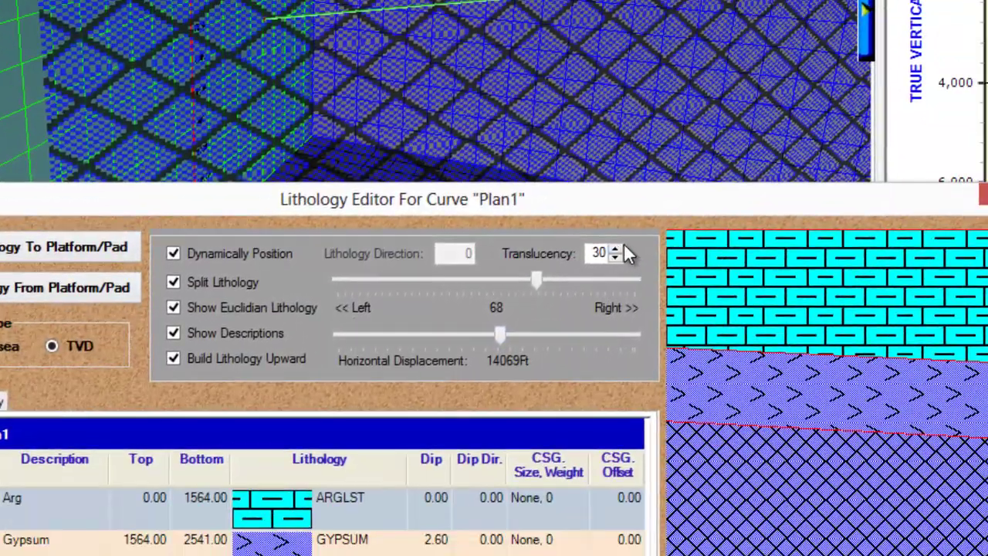
pyautogui.click(819, 142)
pyautogui.click(617, 250)
pyautogui.click(615, 258)
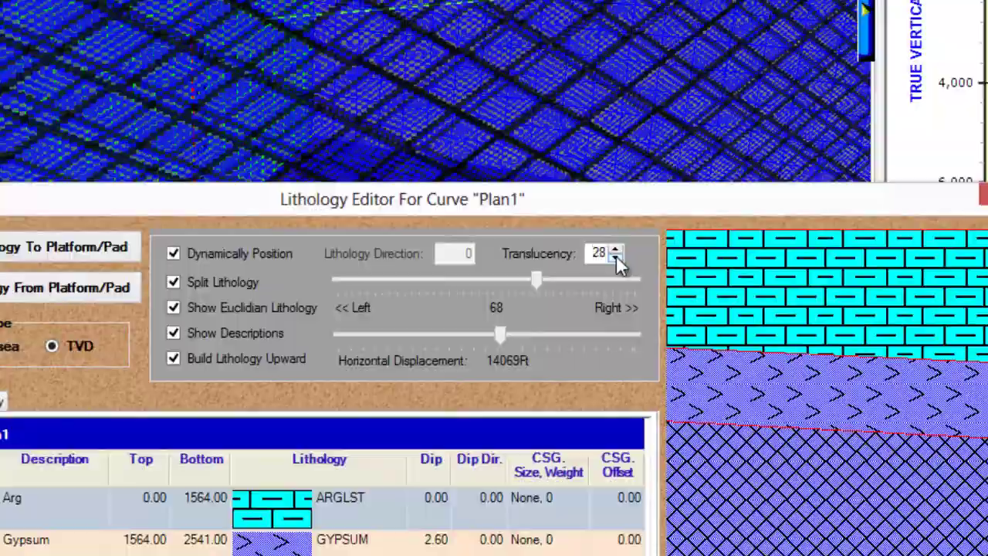
pyautogui.click(615, 258)
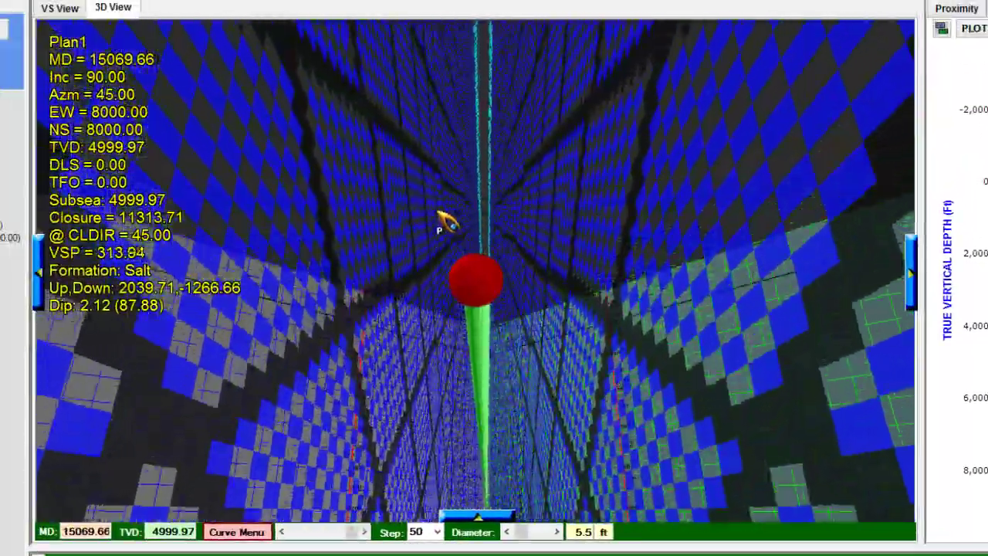
# - Orbit and zoom the 3D view along the Plan1 wellbore down to the checkered floor
pyautogui.moveTo(446, 222); pyautogui.dragTo(652, 390)
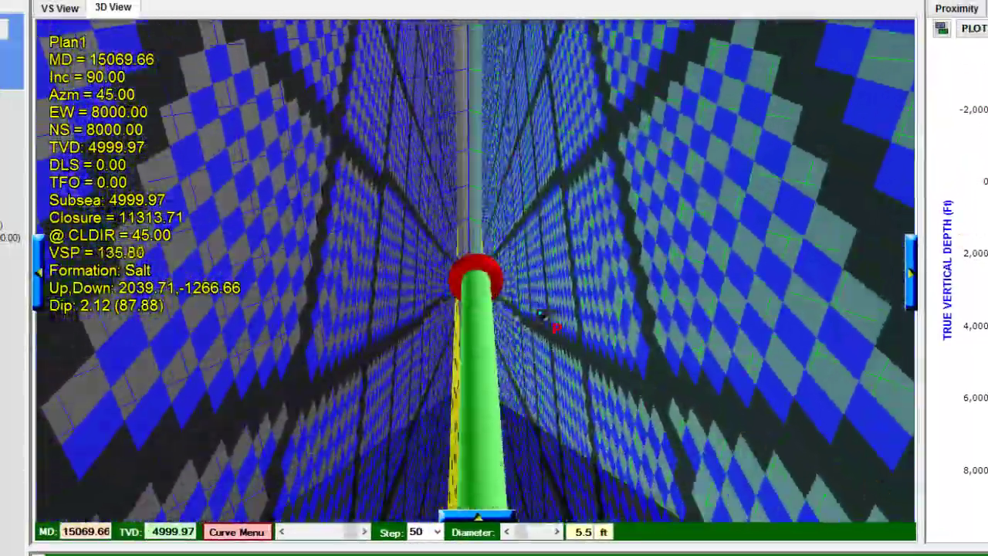
pyautogui.moveTo(540, 315); pyautogui.dragTo(622, 260)
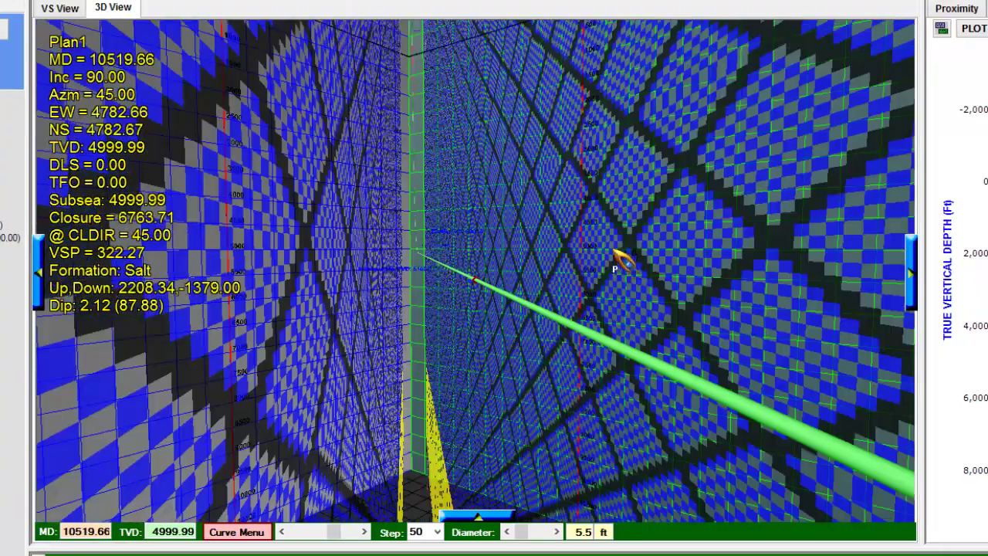
pyautogui.moveTo(618, 147); pyautogui.dragTo(629, 261)
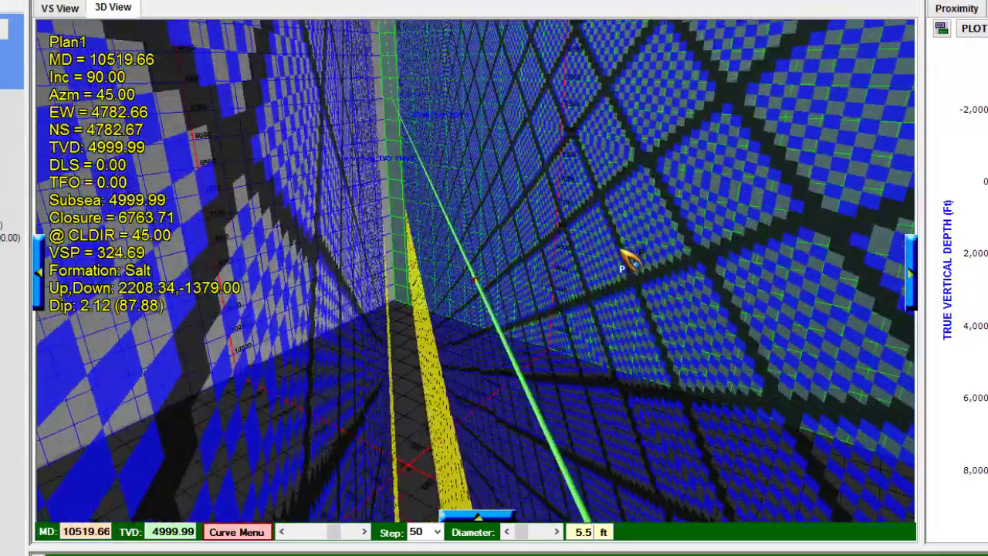
pyautogui.moveTo(578, 322); pyautogui.dragTo(778, 371)
pyautogui.scroll(10, 775, 369)
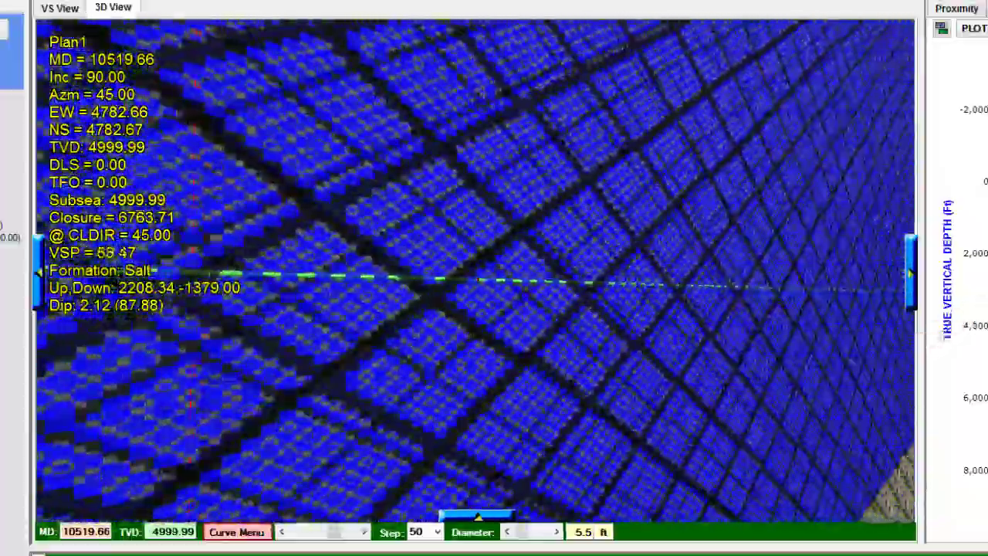
pyautogui.scroll(-10, 775, 369)
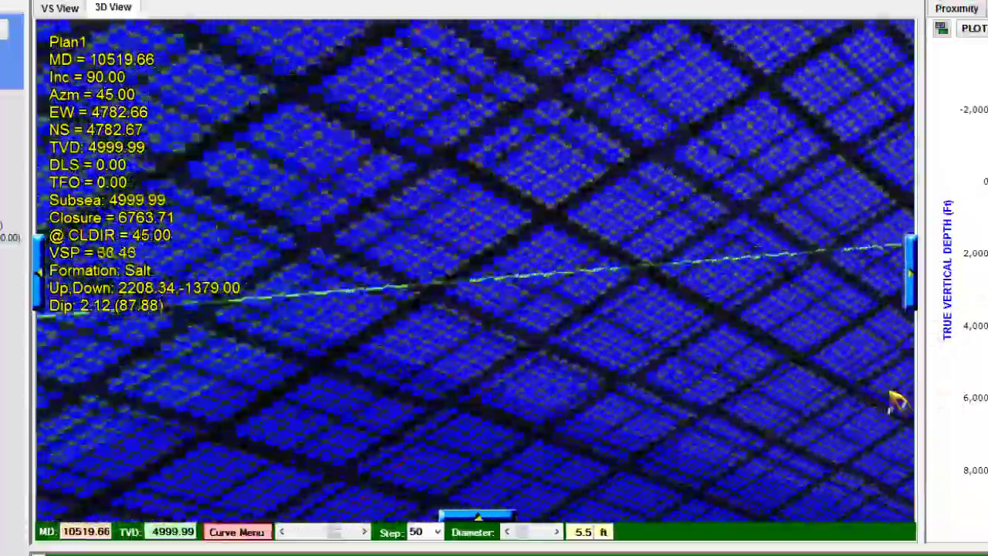
pyautogui.scroll(10, 677, 363)
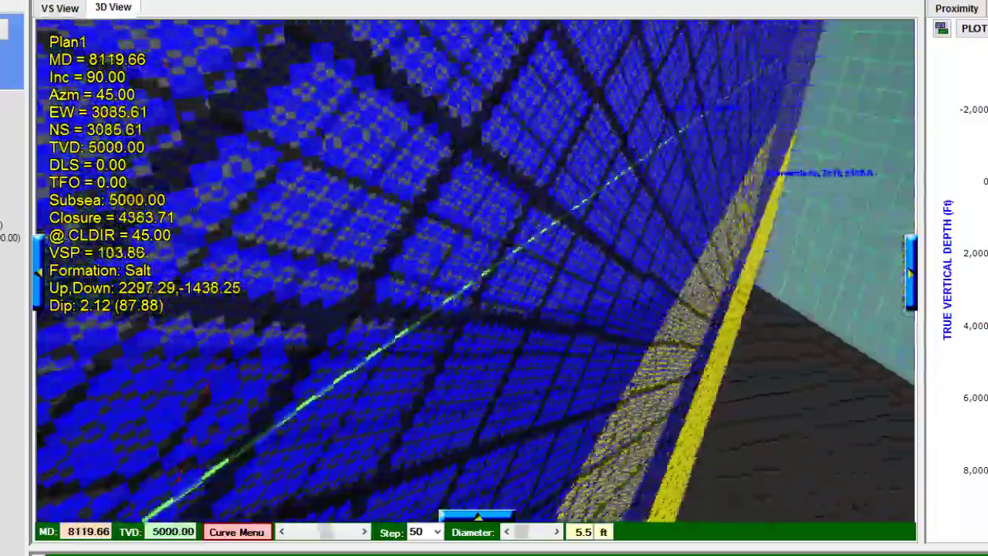
pyautogui.scroll(-5, 545, 305)
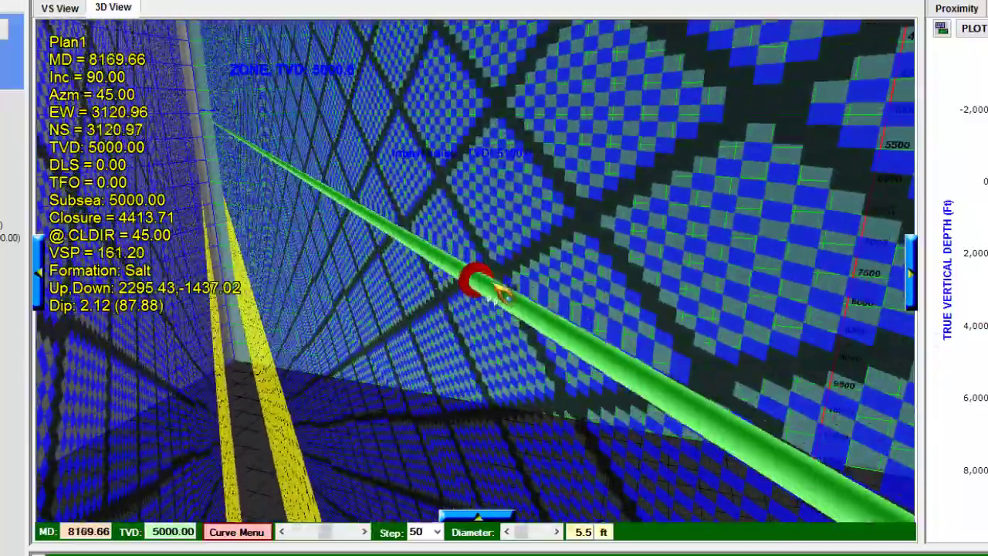
# - Create a target plane at the chosen Plan1 well point and orbit around it
pyautogui.rightClick(499, 299)
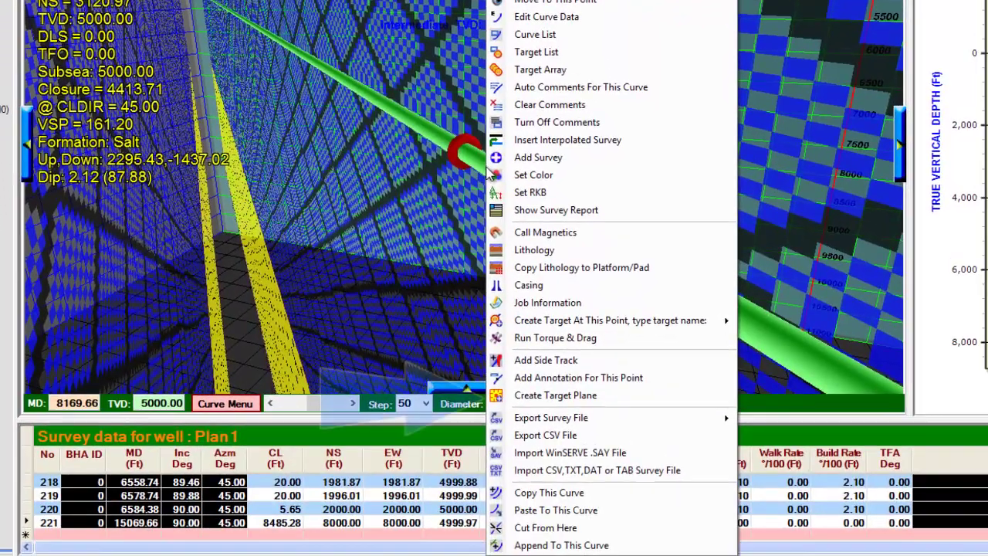
pyautogui.click(551, 397)
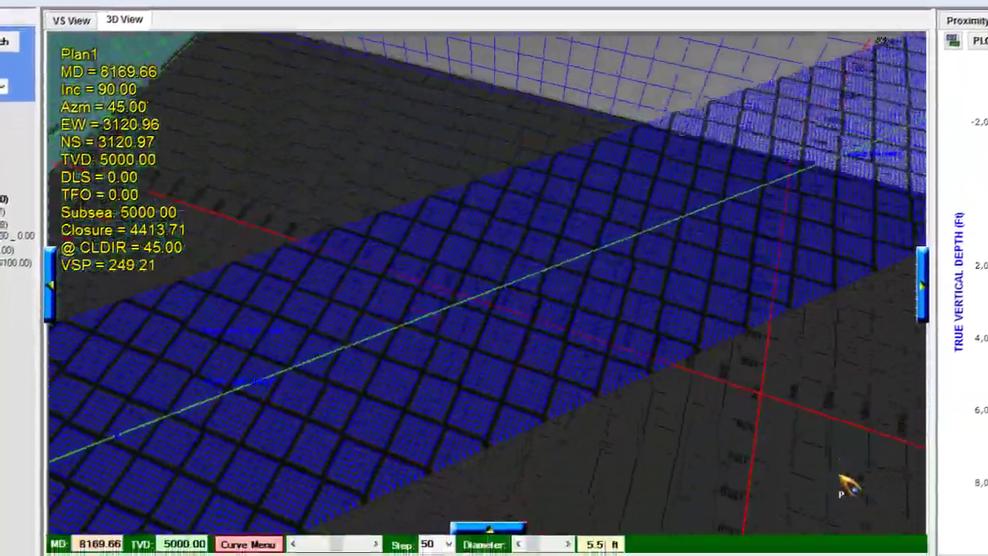
pyautogui.moveTo(847, 485); pyautogui.dragTo(197, 289)
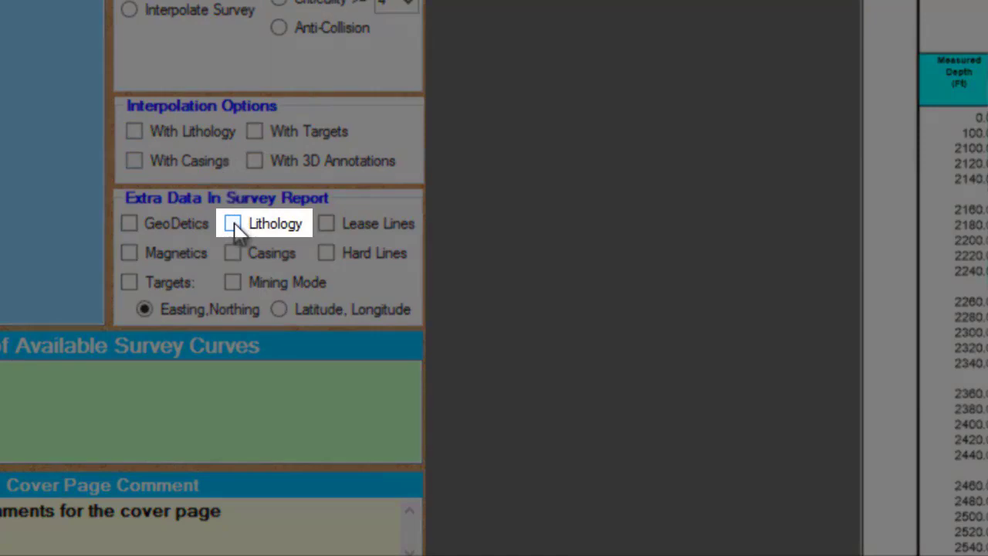
# - Tick Lithology under the survey report's extra data and Show Lith in the plot options
pyautogui.click(233, 223)
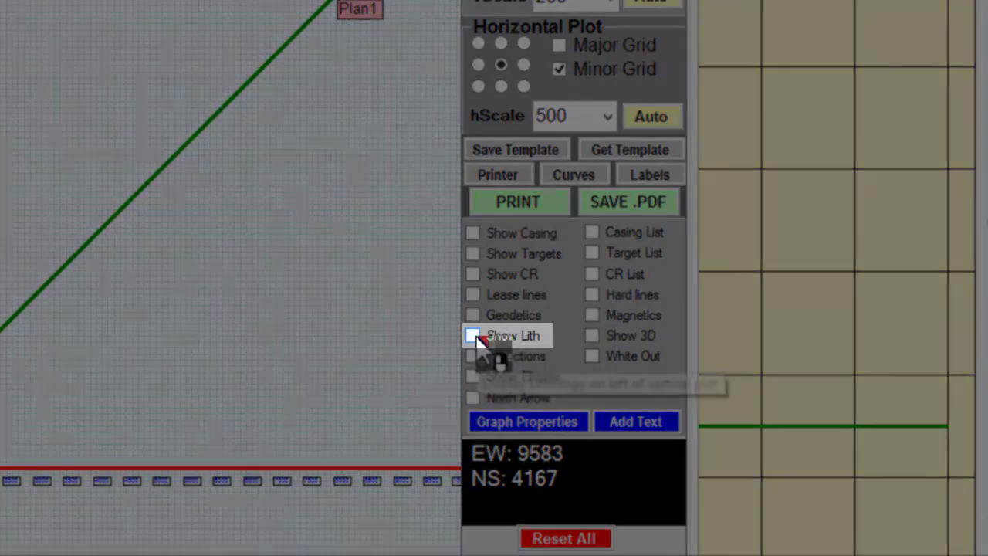
pyautogui.click(473, 337)
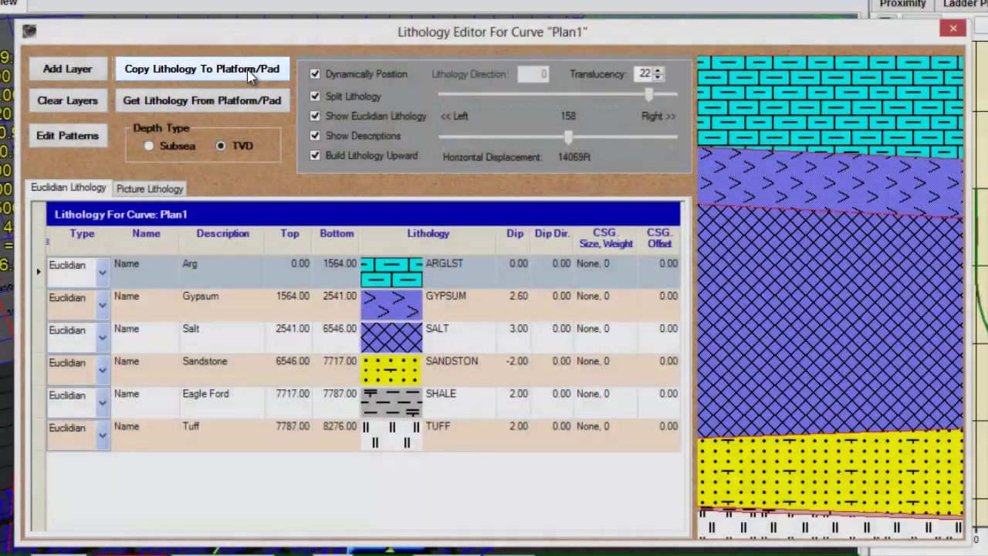
# - Copy Plan1's lithology to the platform/pad, then open the lithology for Slot2 Survey
pyautogui.click(250, 71)
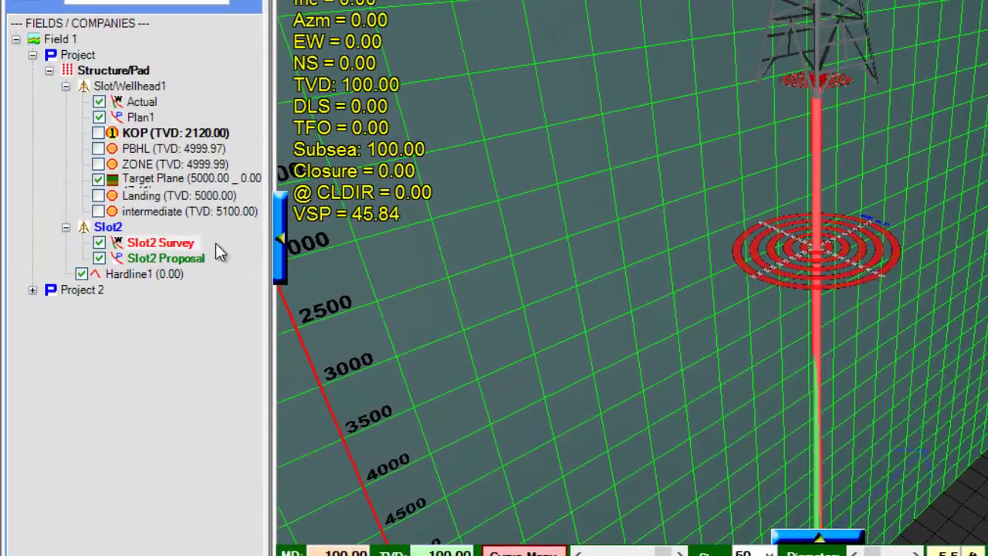
pyautogui.rightClick(153, 249)
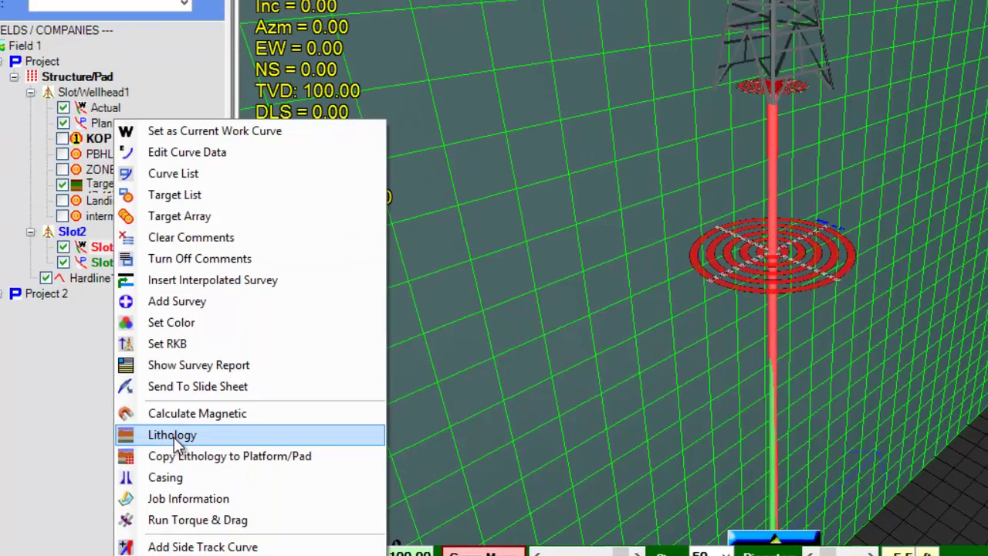
pyautogui.click(174, 437)
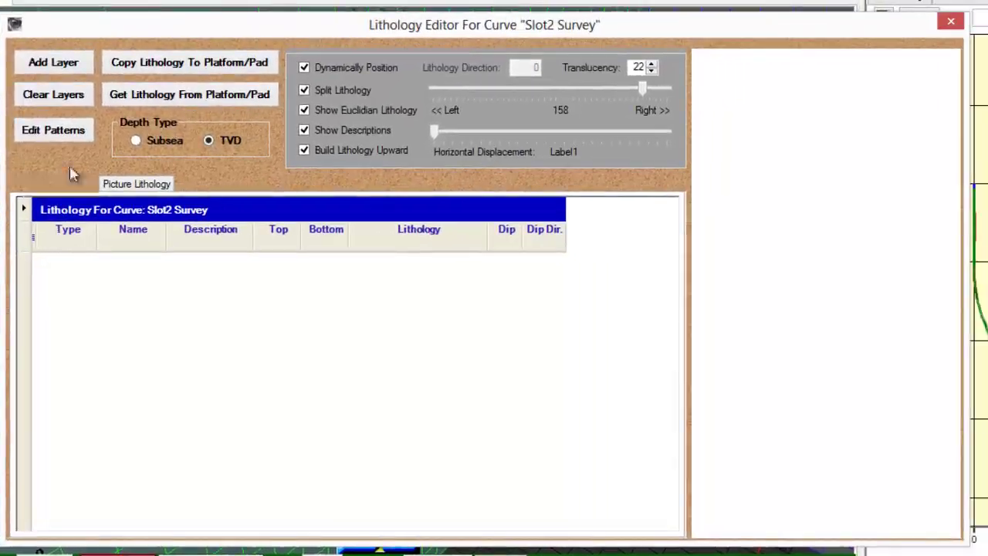